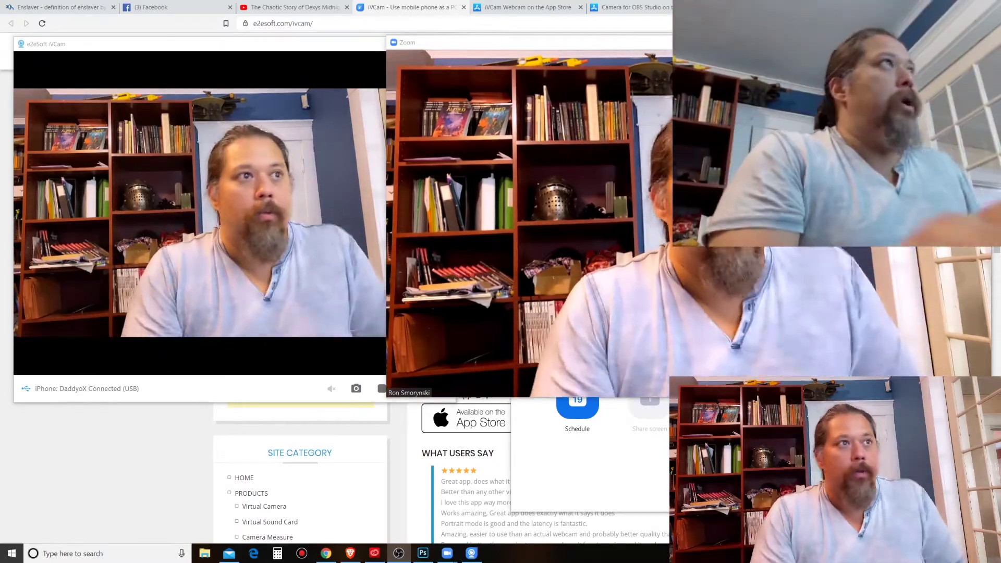
# Show the Camera for OBS Studio getting-started guide in Chrome, then switch to OBS
pyautogui.moveTo(433, 194)
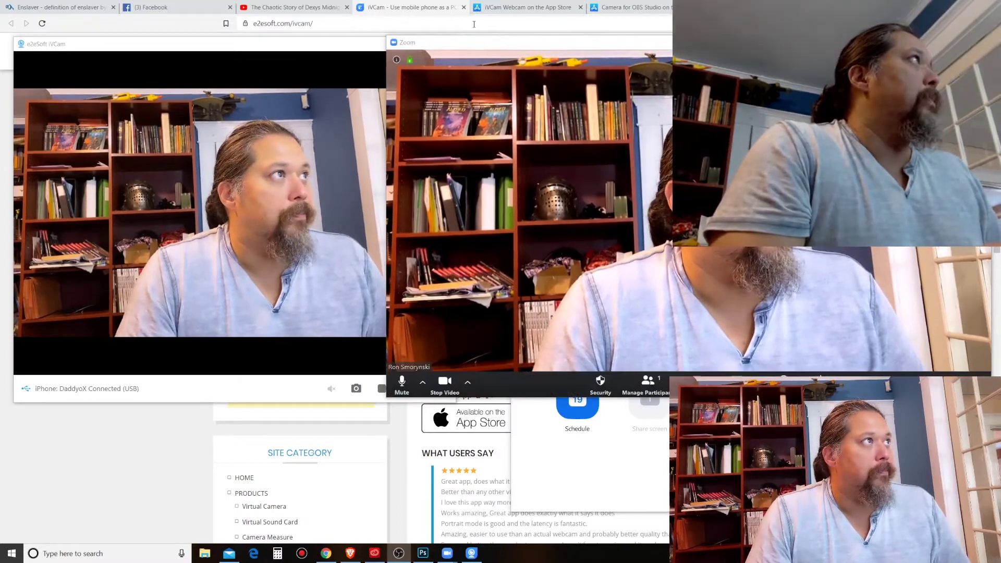
pyautogui.click(668, 7)
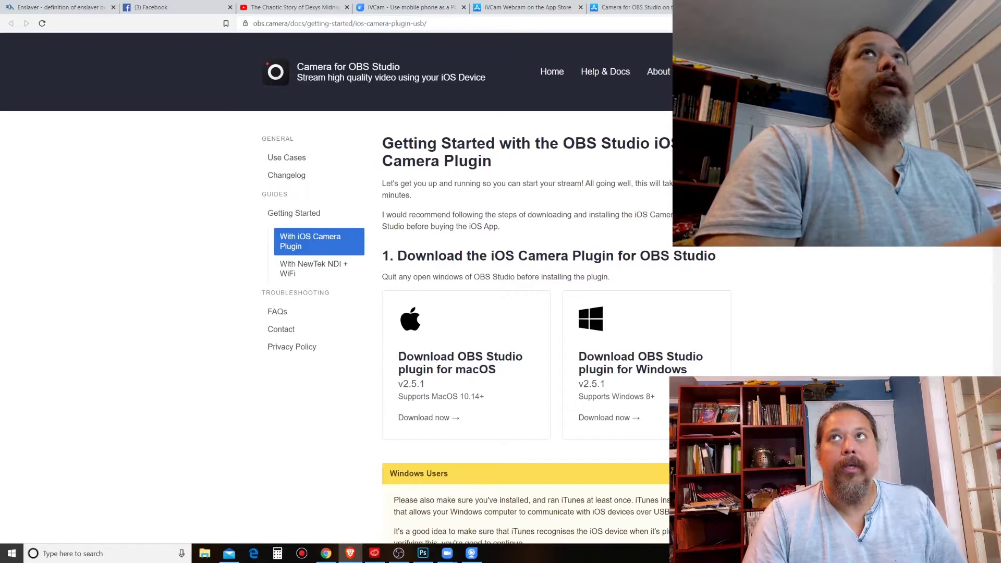
pyautogui.hotkey('alt', 'Tab')
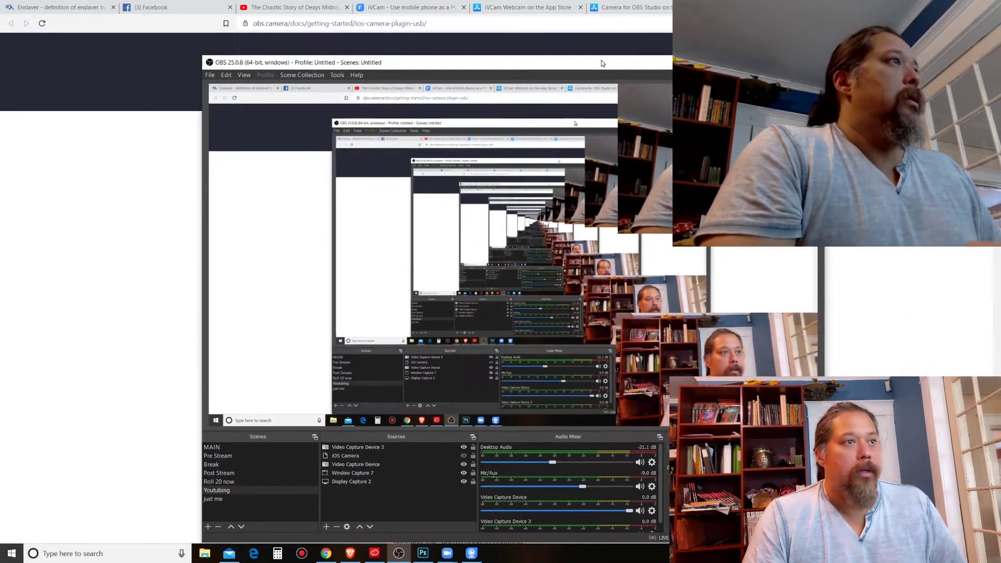
pyautogui.moveTo(602, 63); pyautogui.dragTo(608, 30)
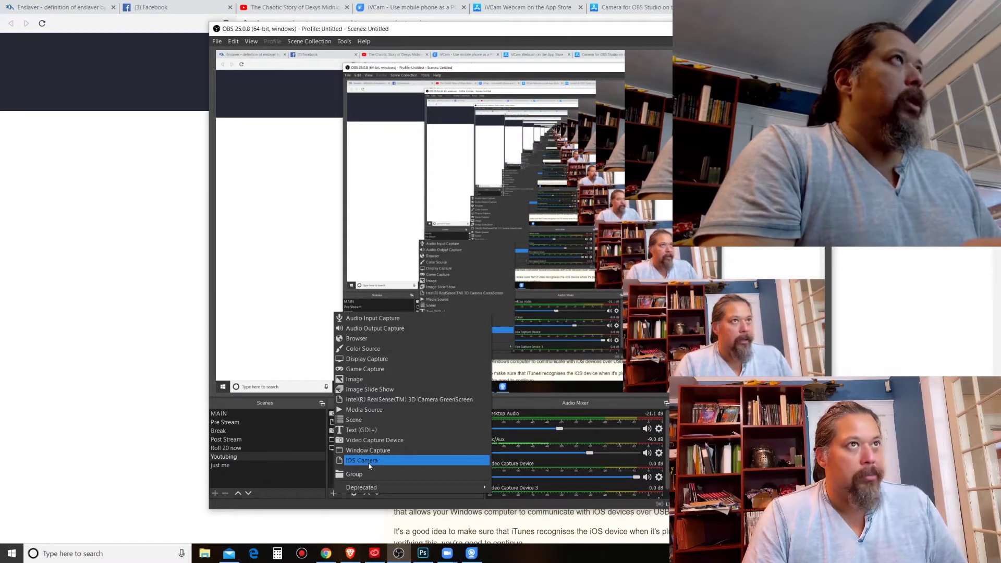
pyautogui.click(368, 462)
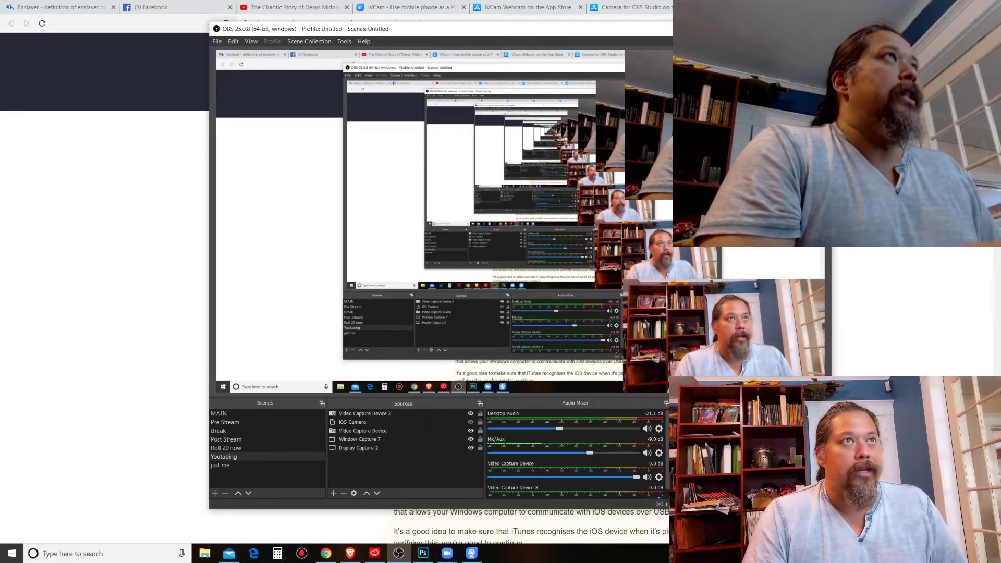
pyautogui.moveTo(313, 28); pyautogui.dragTo(457, 82)
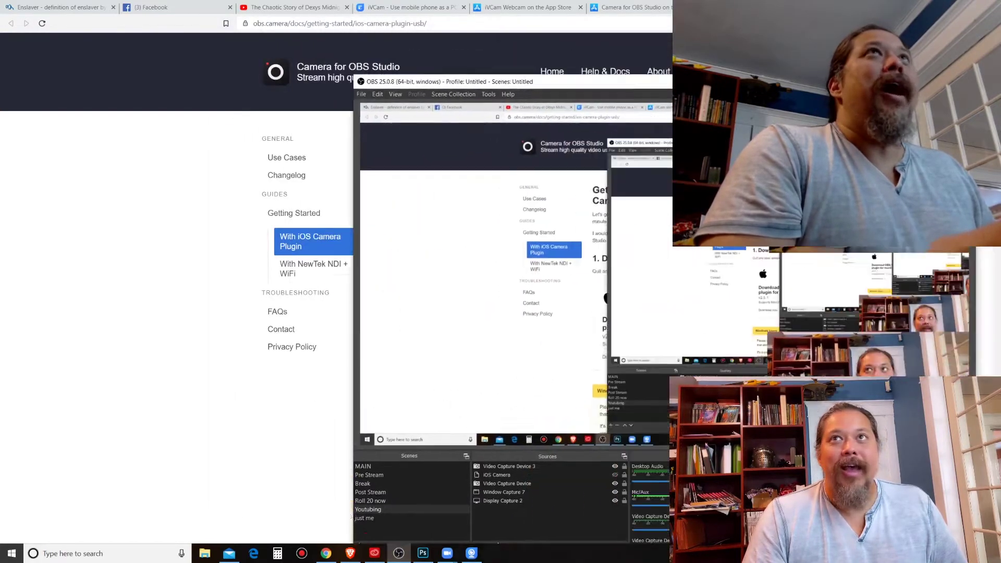
pyautogui.hotkey('alt', 'Tab')
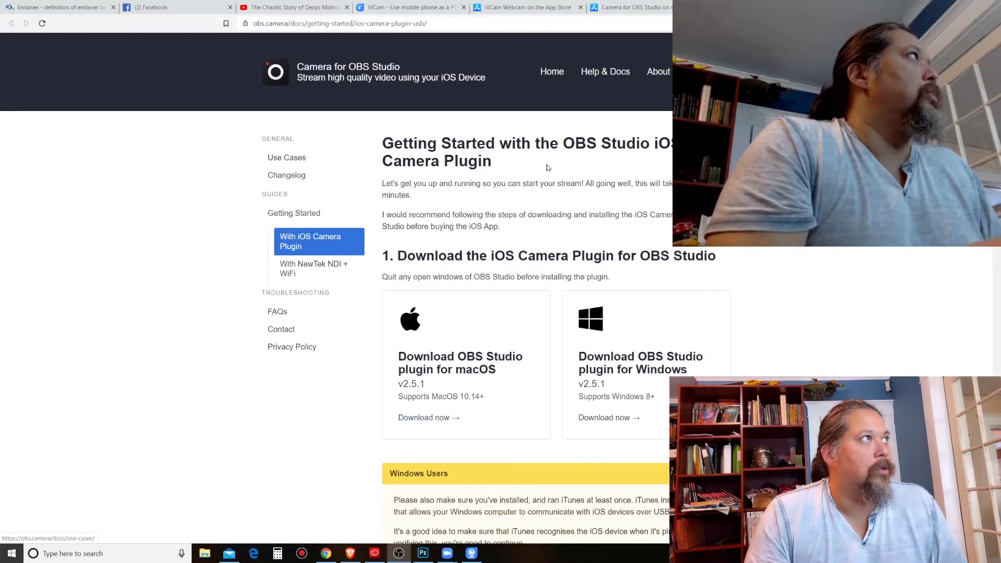
# Check the iVCam App Store listing, then return to the e2esoft page with the 5.3.2 Windows client
pyautogui.click(441, 8)
pyautogui.click(542, 9)
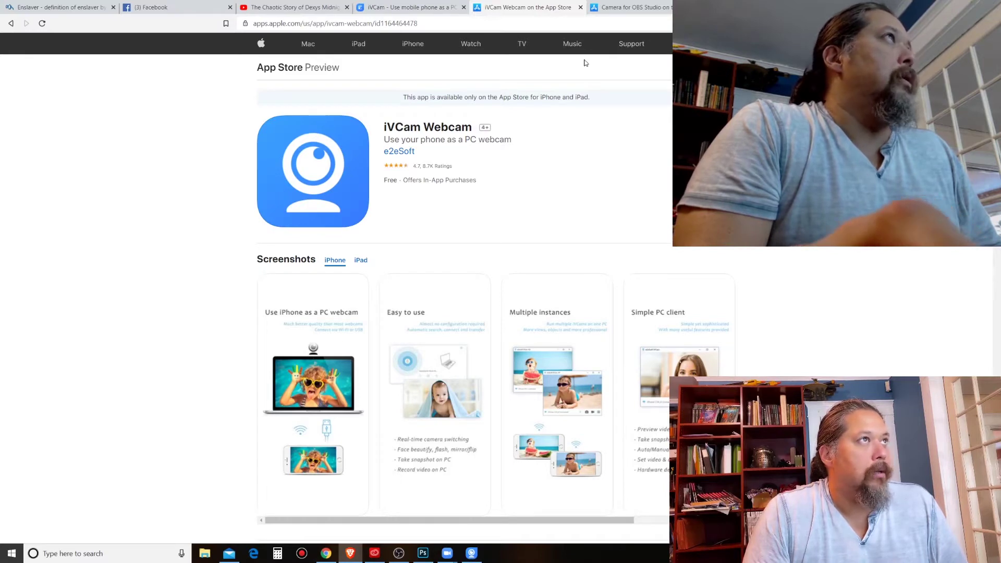
pyautogui.click(395, 7)
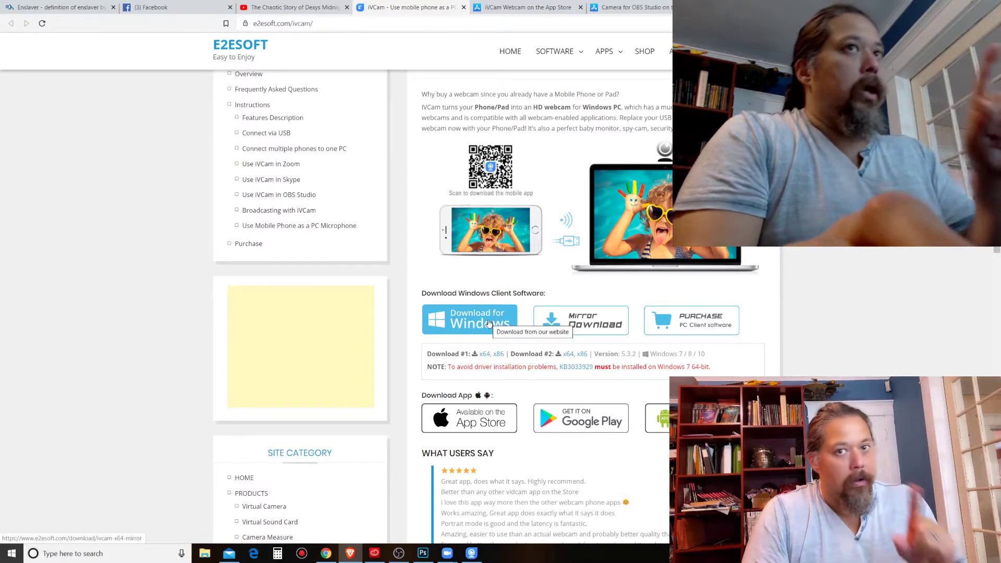
# Bring the iVCam window with the live iPhone feed forward, centre it, and open its menu
pyautogui.click(471, 554)
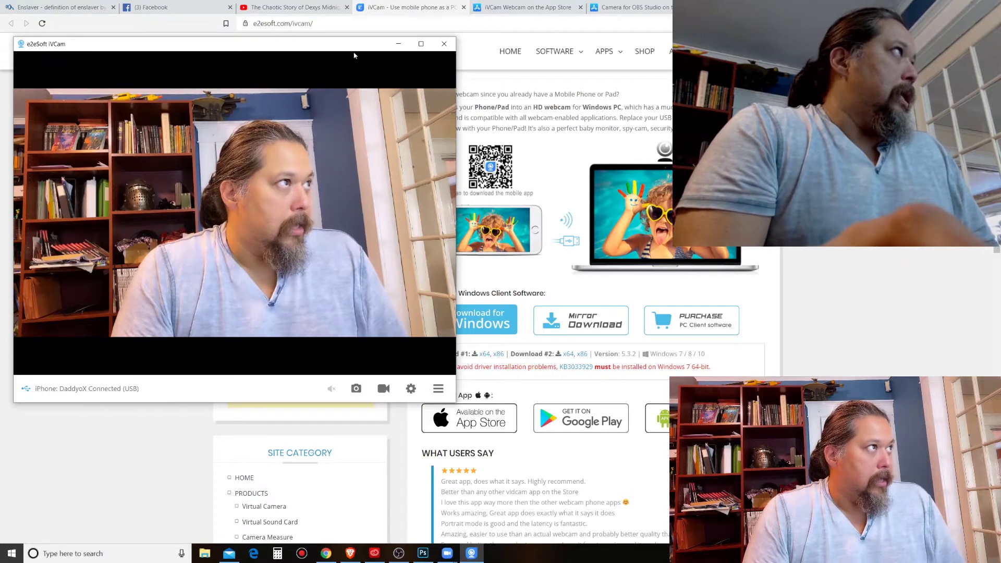
pyautogui.moveTo(352, 46); pyautogui.dragTo(467, 53)
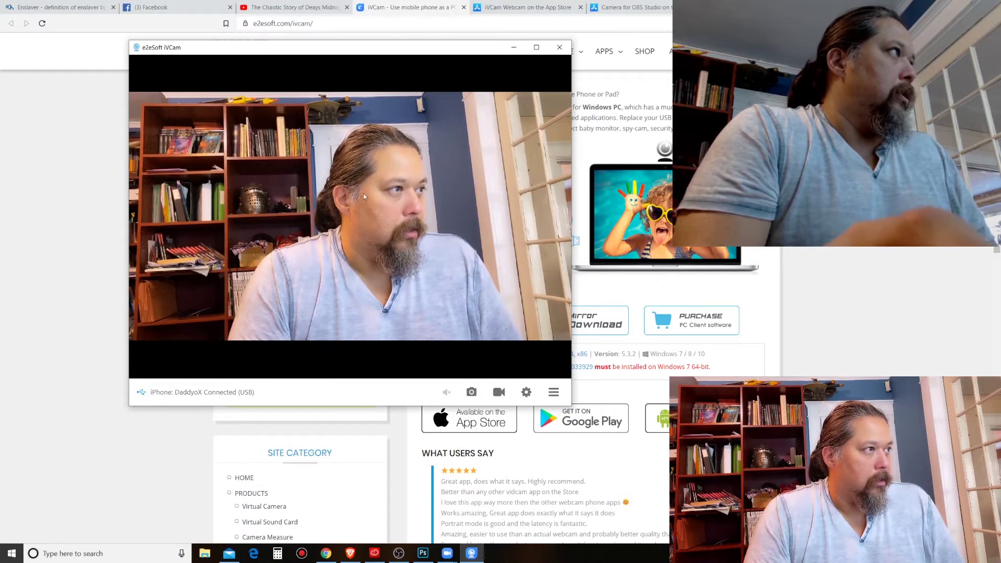
pyautogui.click(556, 393)
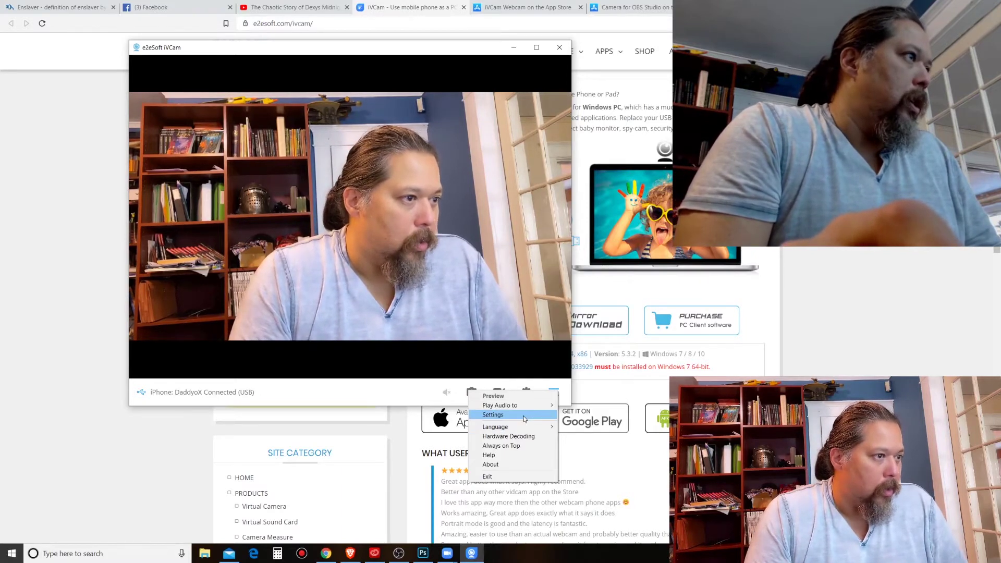
# Fix iVCam's video size at 1920 x 1080 with 'This size only' enabled
pyautogui.click(569, 392)
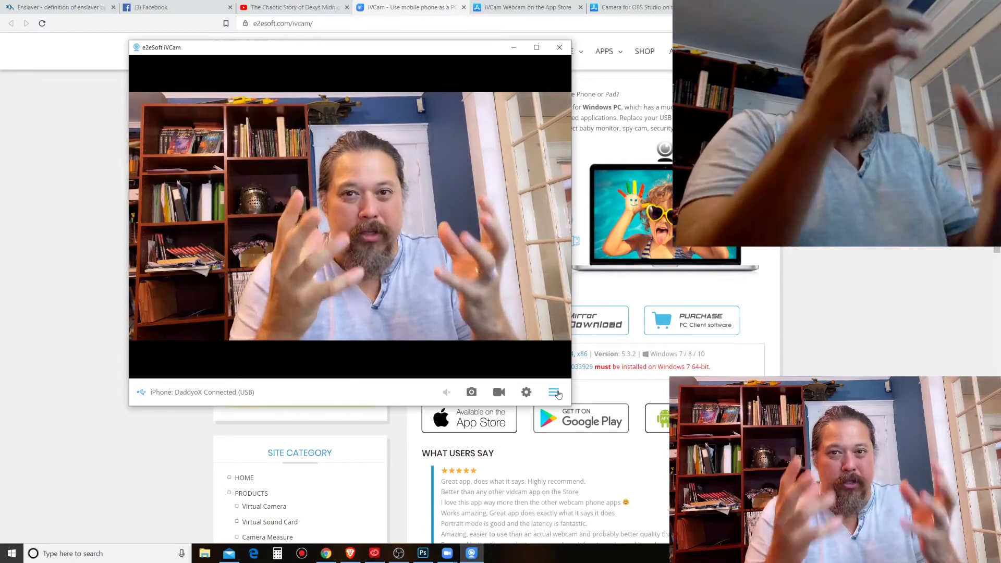
pyautogui.click(556, 393)
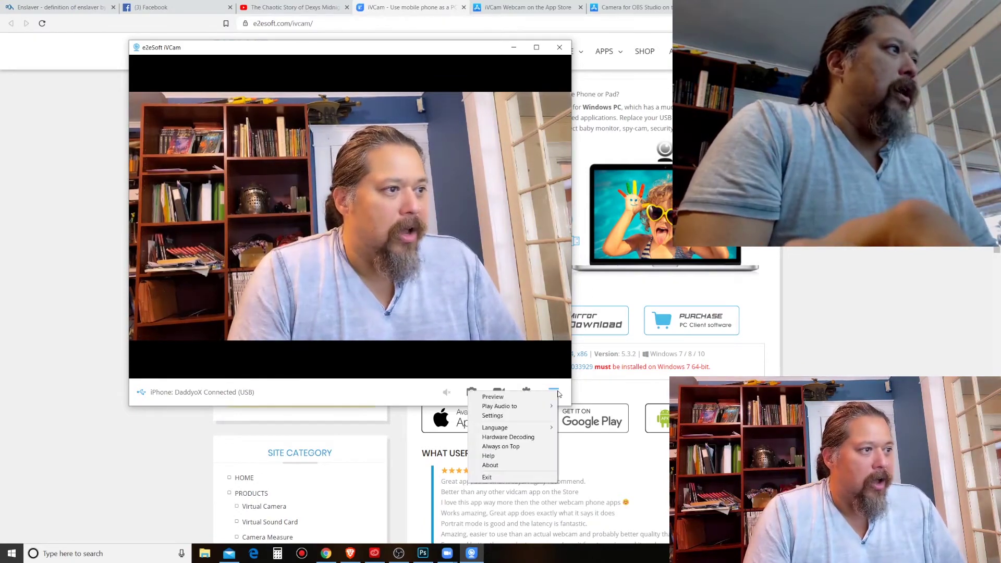
pyautogui.click(524, 417)
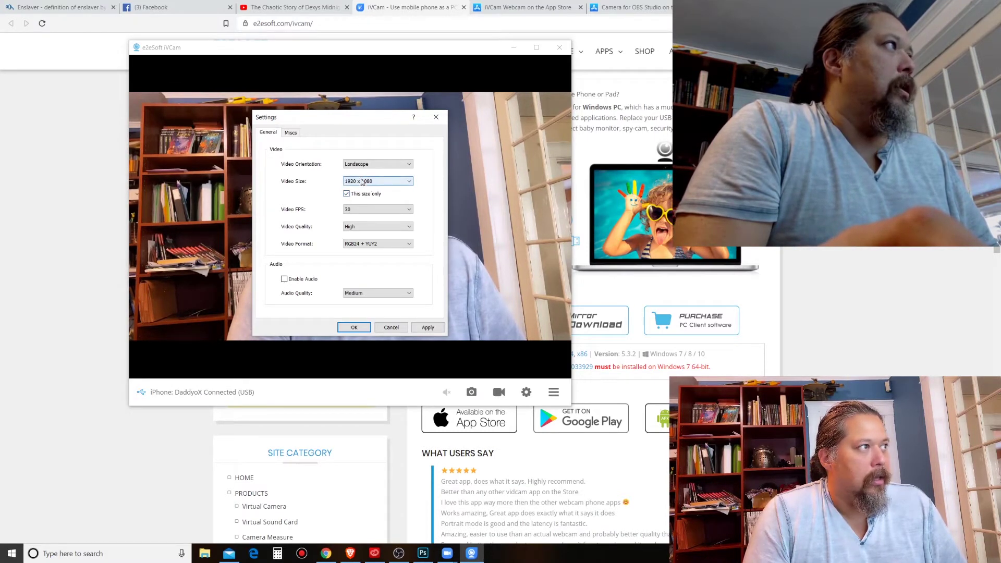
pyautogui.click(381, 183)
pyautogui.click(380, 184)
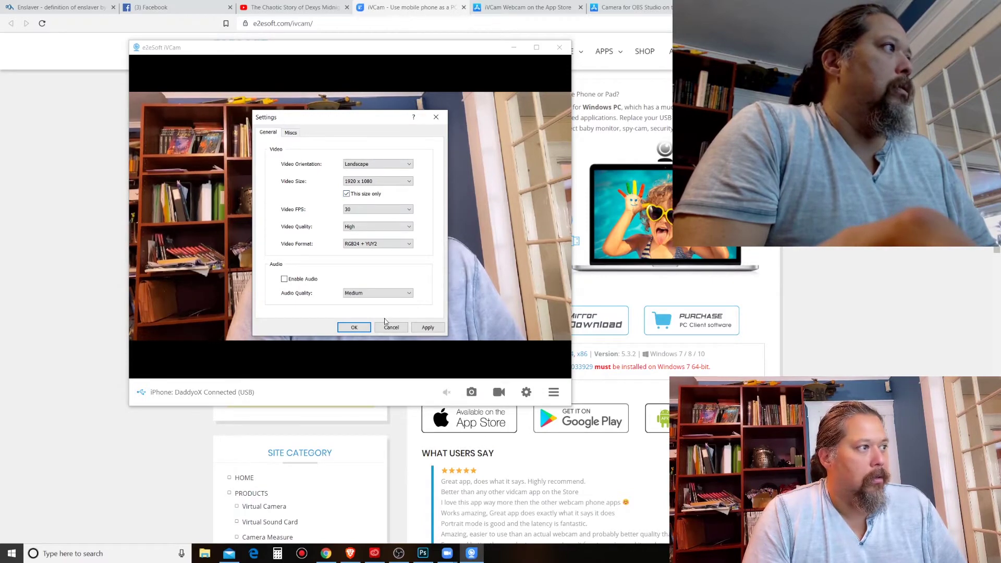
pyautogui.click(354, 327)
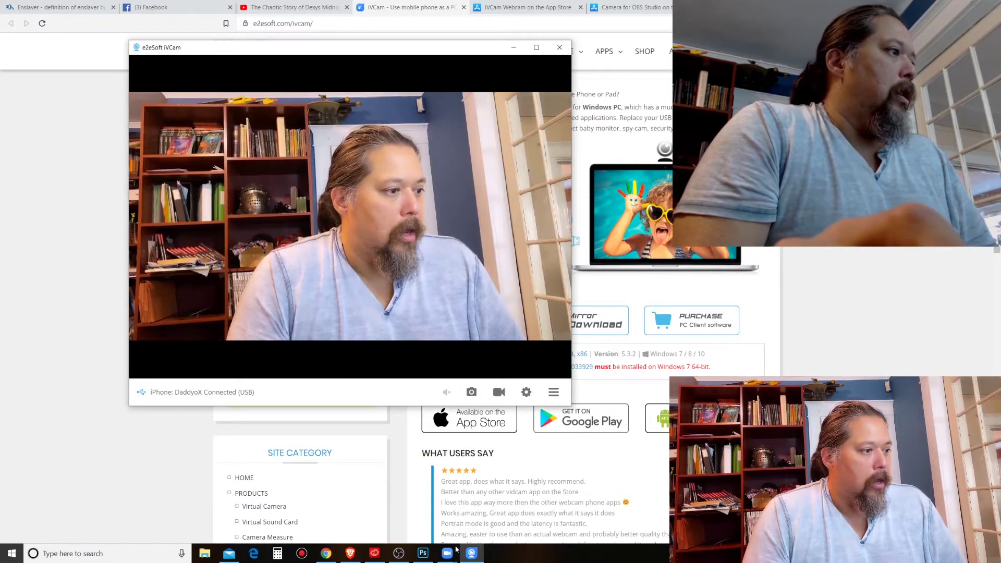
# Bring the Zoom meeting window forward, then move the Zoom home window fully into view
pyautogui.moveTo(448, 551)
pyautogui.click(490, 506)
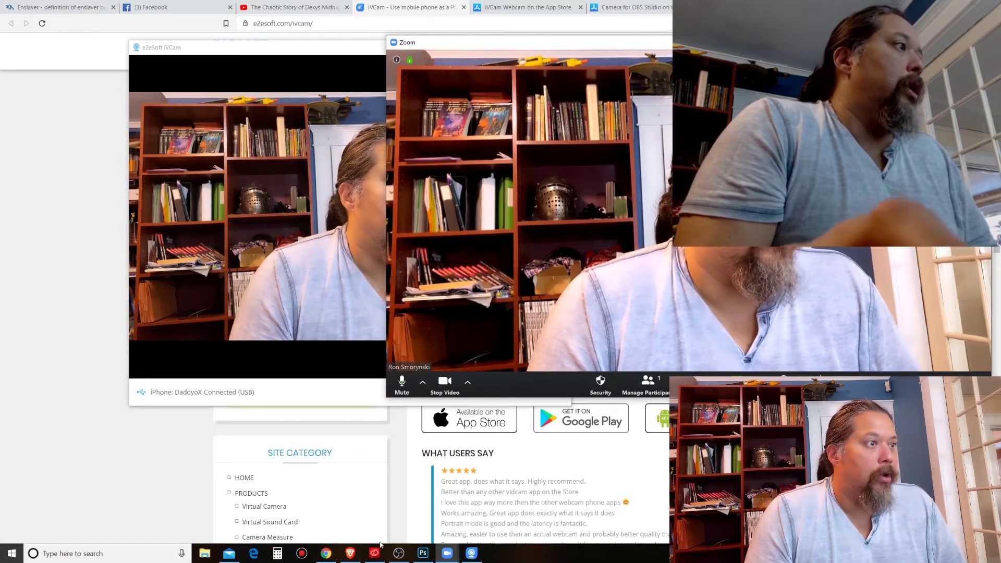
pyautogui.click(450, 554)
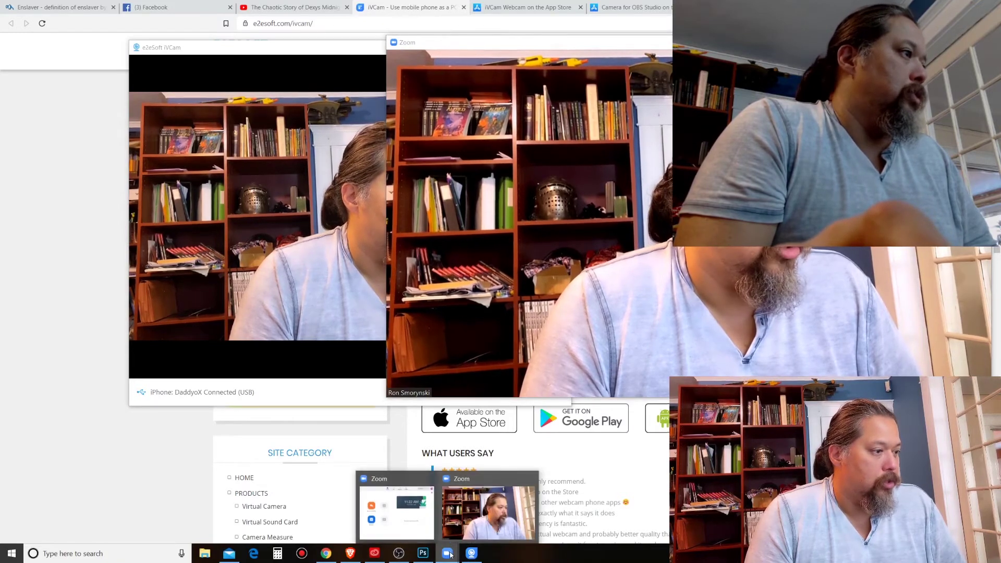
pyautogui.click(397, 511)
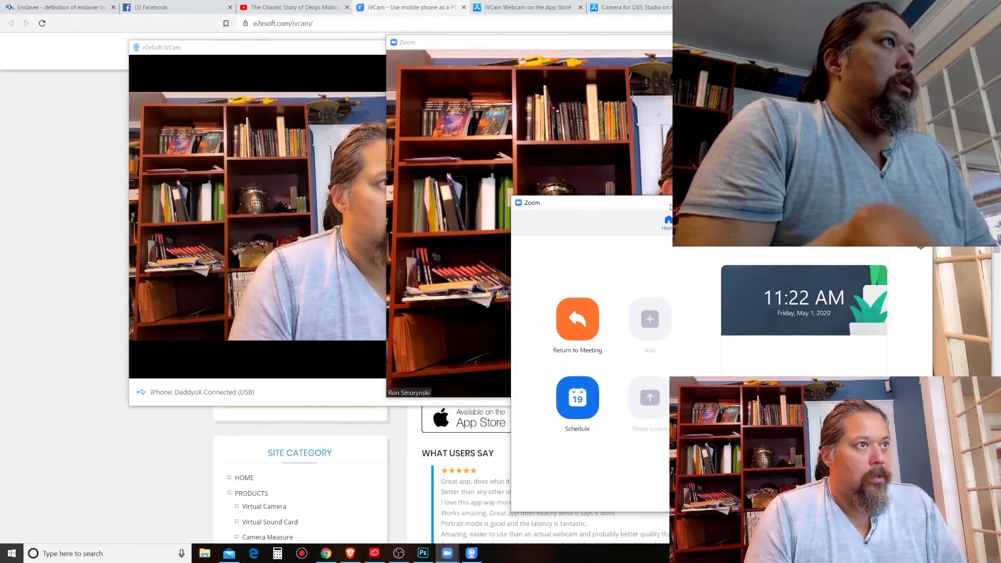
pyautogui.moveTo(671, 207); pyautogui.dragTo(553, 151)
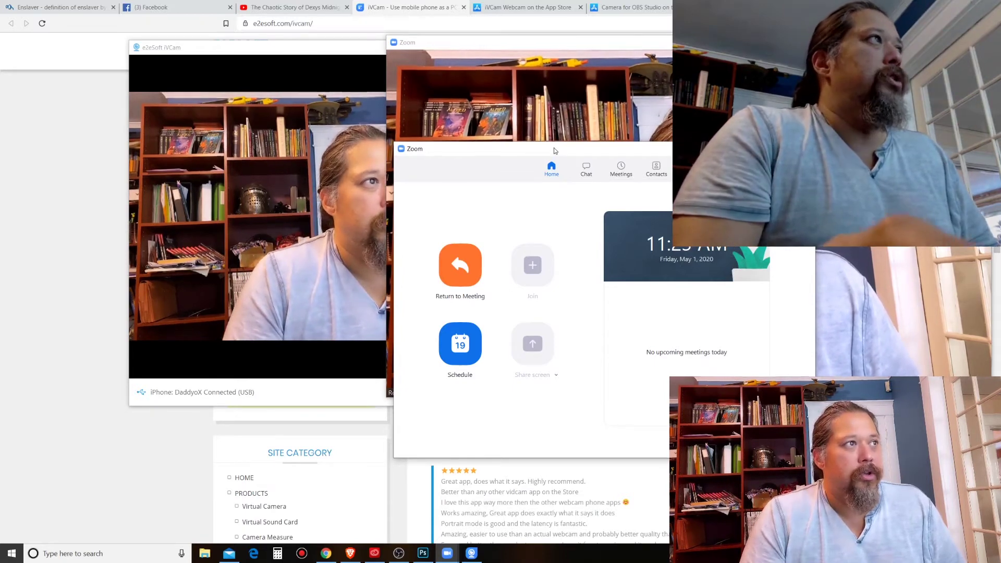
# Choose e2eSoft iVCam as the camera on Zoom's Video settings page
pyautogui.moveTo(553, 149); pyautogui.dragTo(507, 145)
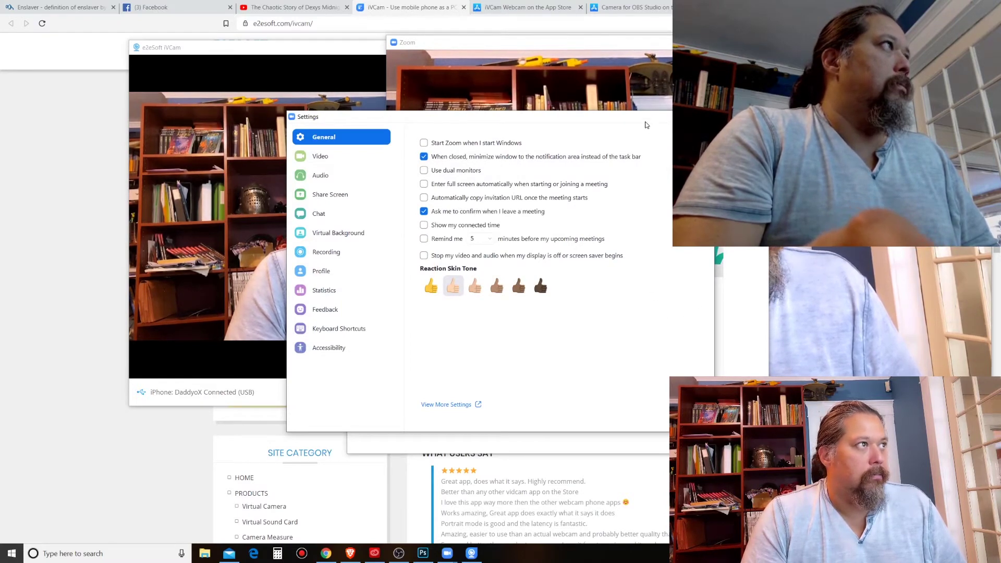
pyautogui.moveTo(645, 125); pyautogui.dragTo(689, 111)
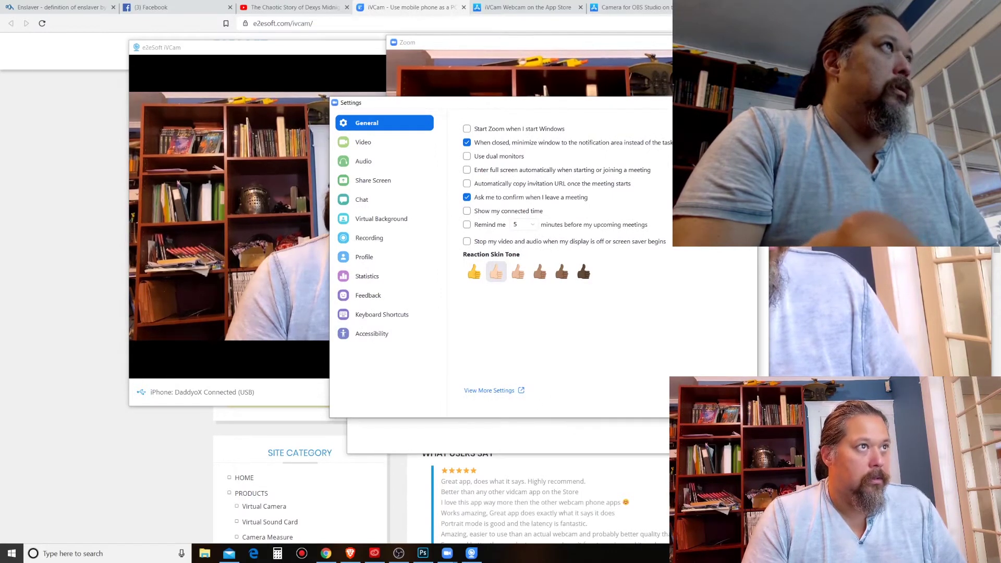
pyautogui.click(371, 147)
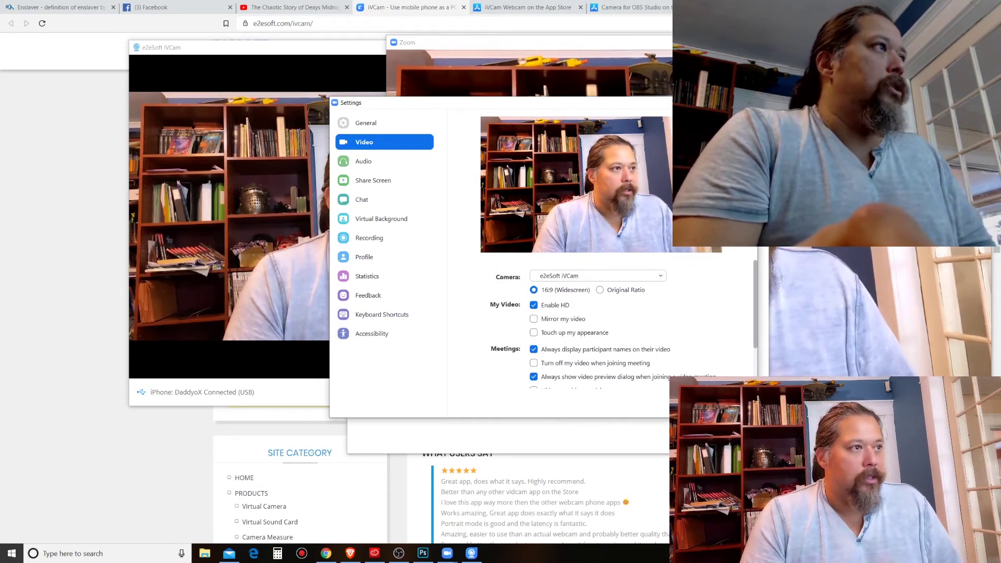
pyautogui.click(583, 276)
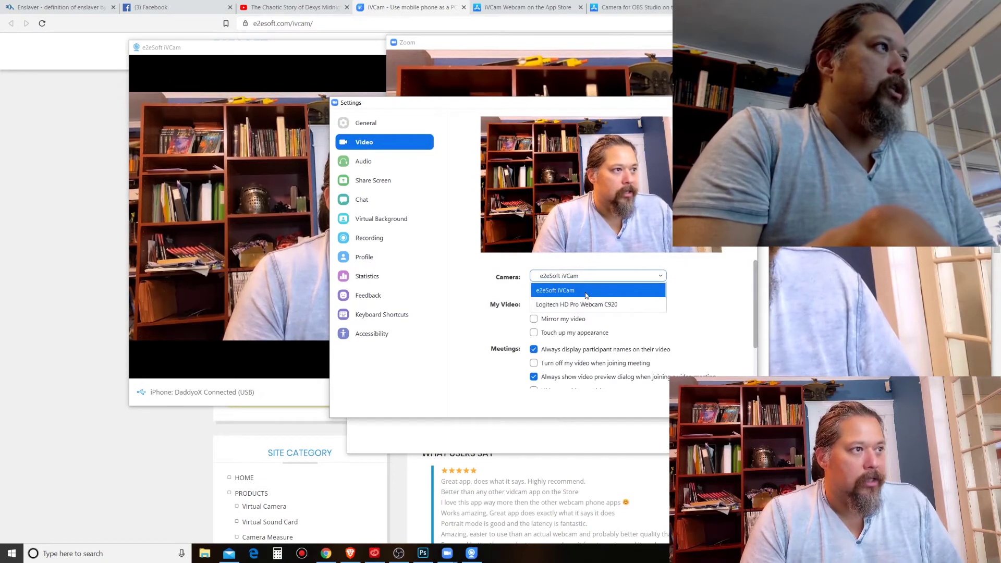
pyautogui.click(582, 290)
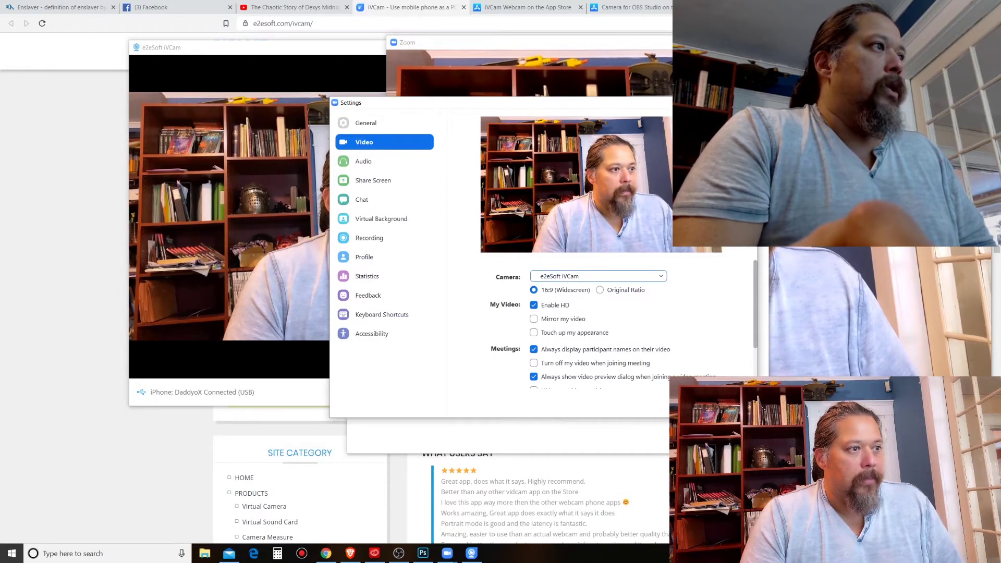
# Open Zoom's advanced video options and keep Direct3D9 as the rendering method
pyautogui.click(524, 244)
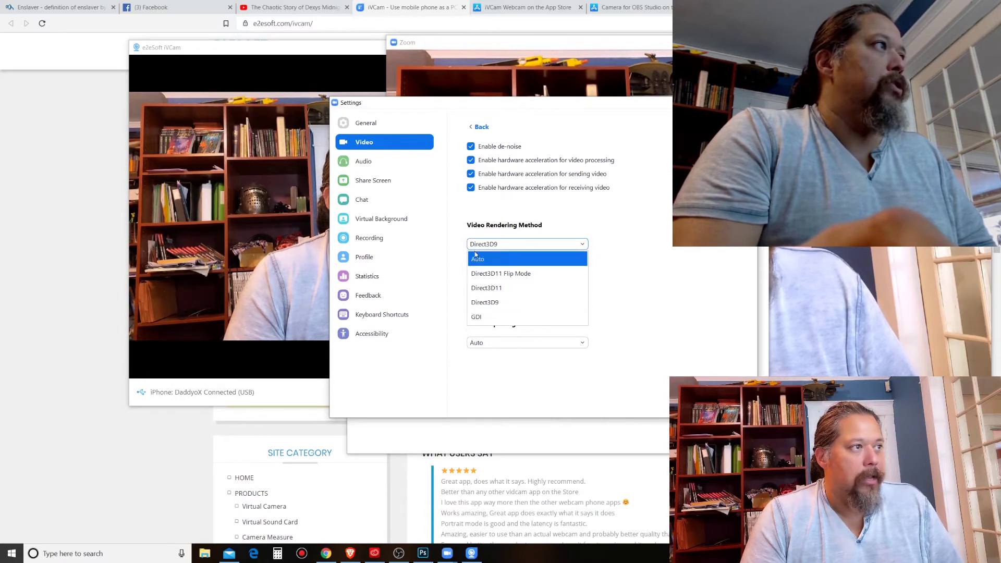
pyautogui.click(493, 303)
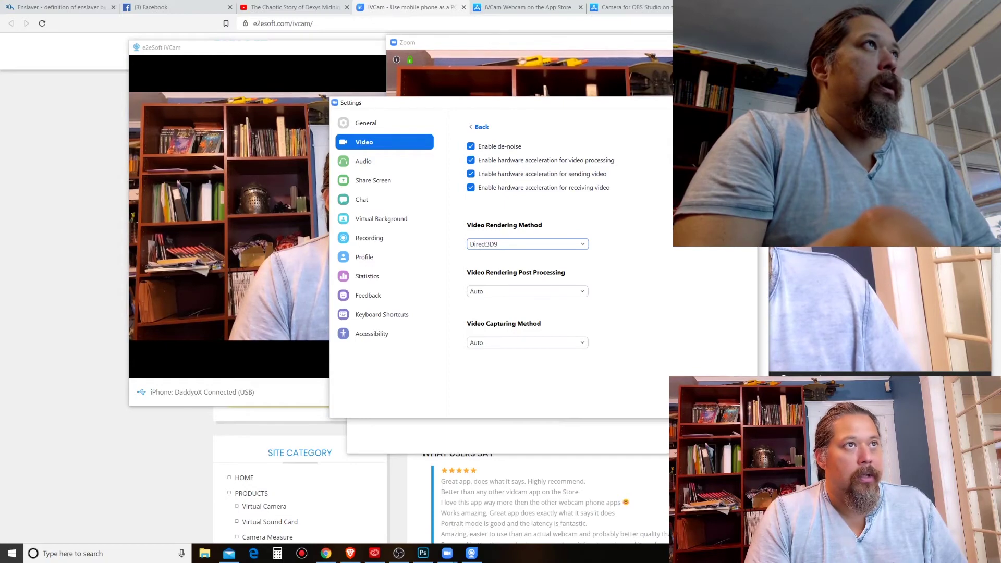
# Close Zoom's settings and set OBS's Video Capture Device 3 device to e2eSoft iVCam
pyautogui.press('Escape')
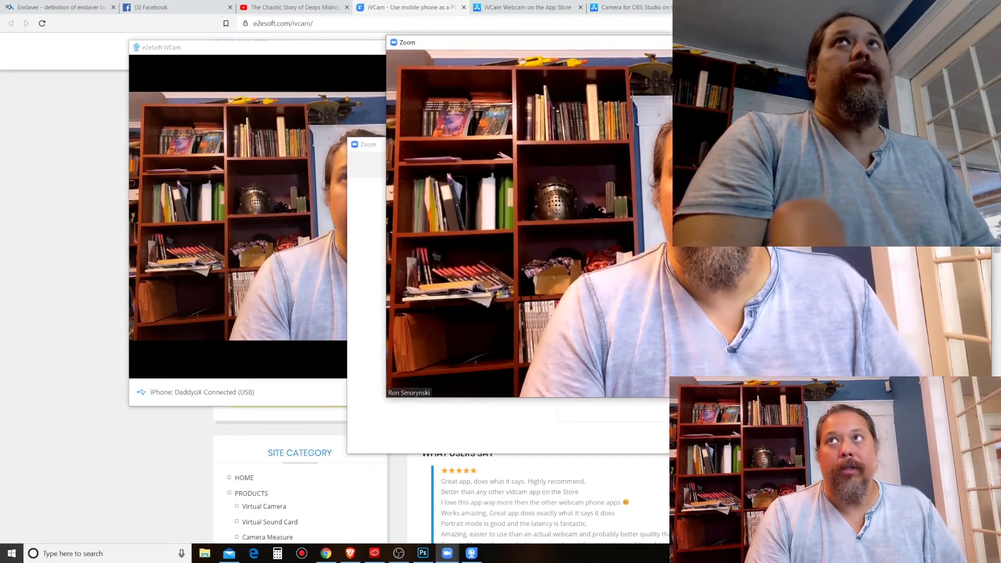
pyautogui.hotkey('alt', 'Tab')
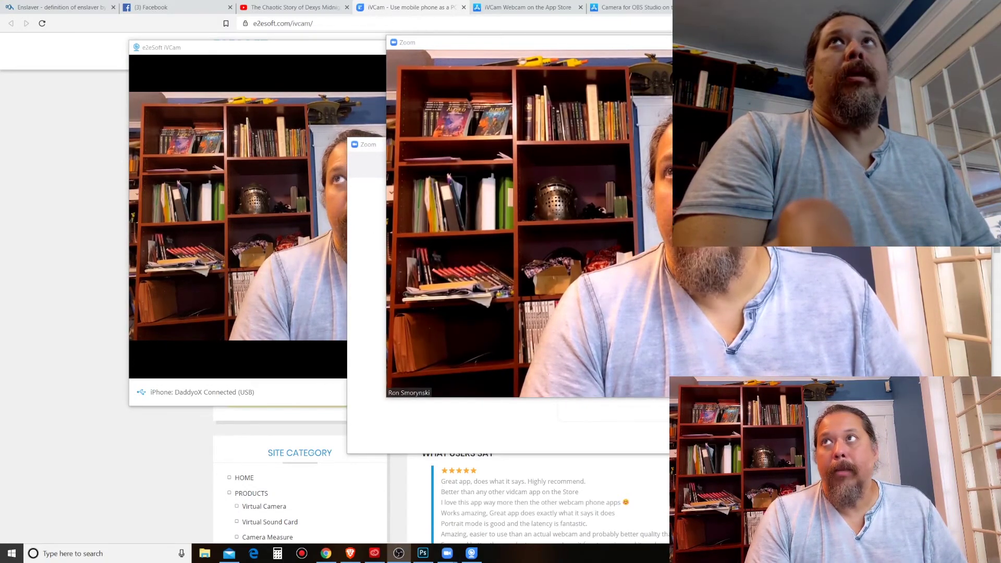
pyautogui.press('super+Up')
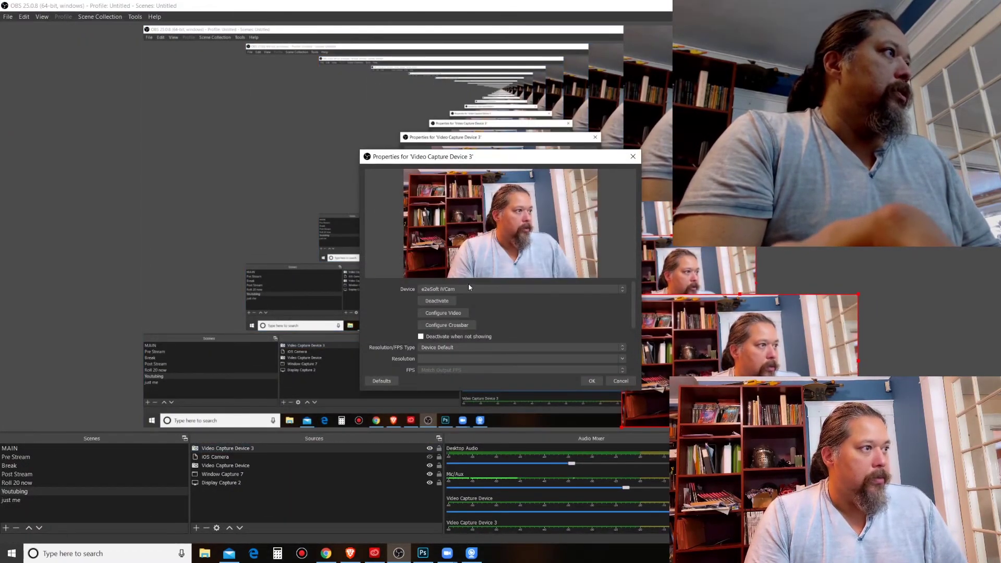
pyautogui.click(472, 289)
pyautogui.click(473, 289)
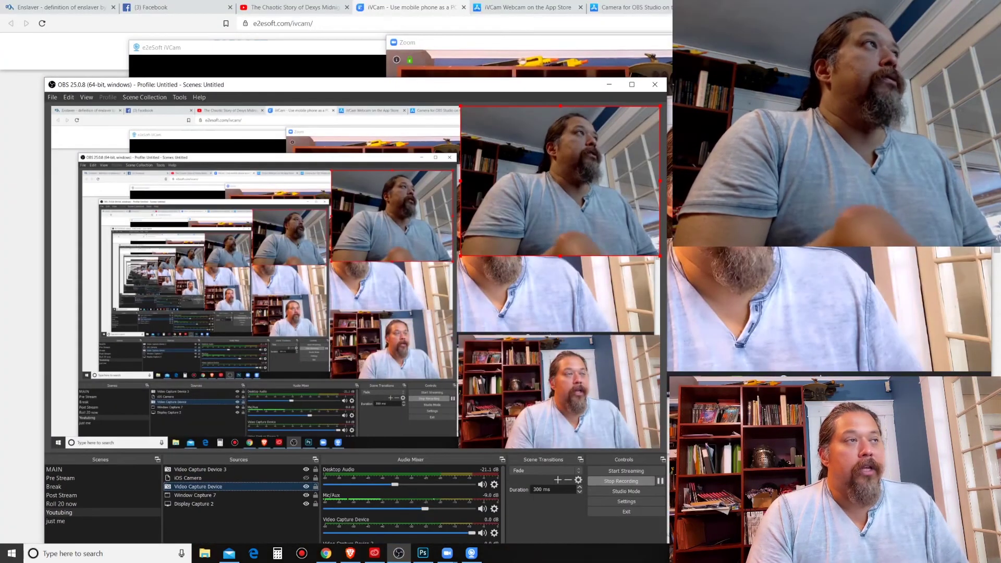
pyautogui.press('super+Down')
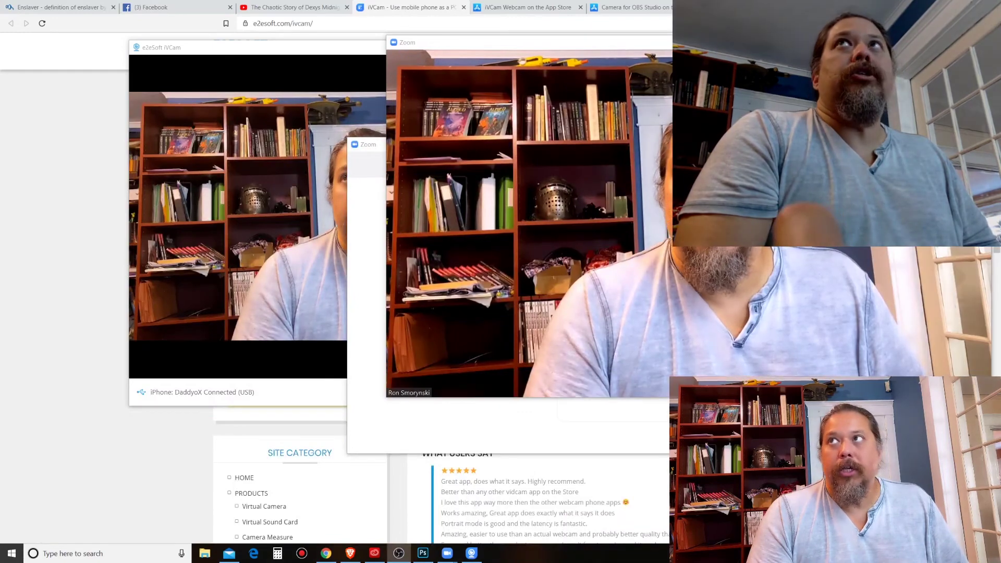